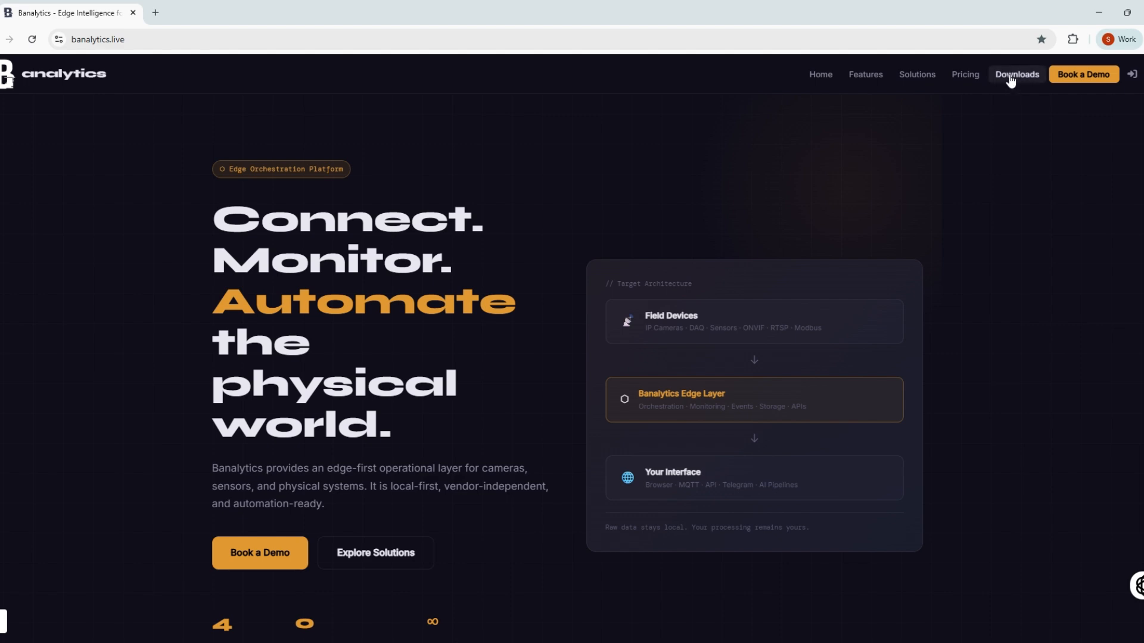
Step: Download the Windows x64 installation package from the Banalytics website's downloads section
left_click(1011, 76)
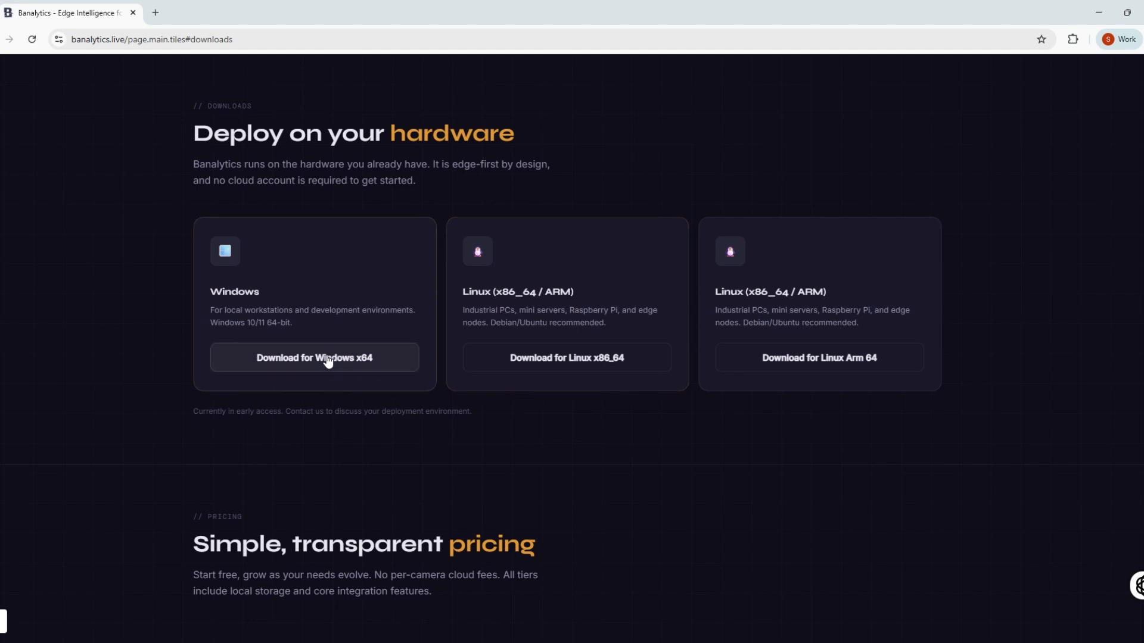
left_click(327, 361)
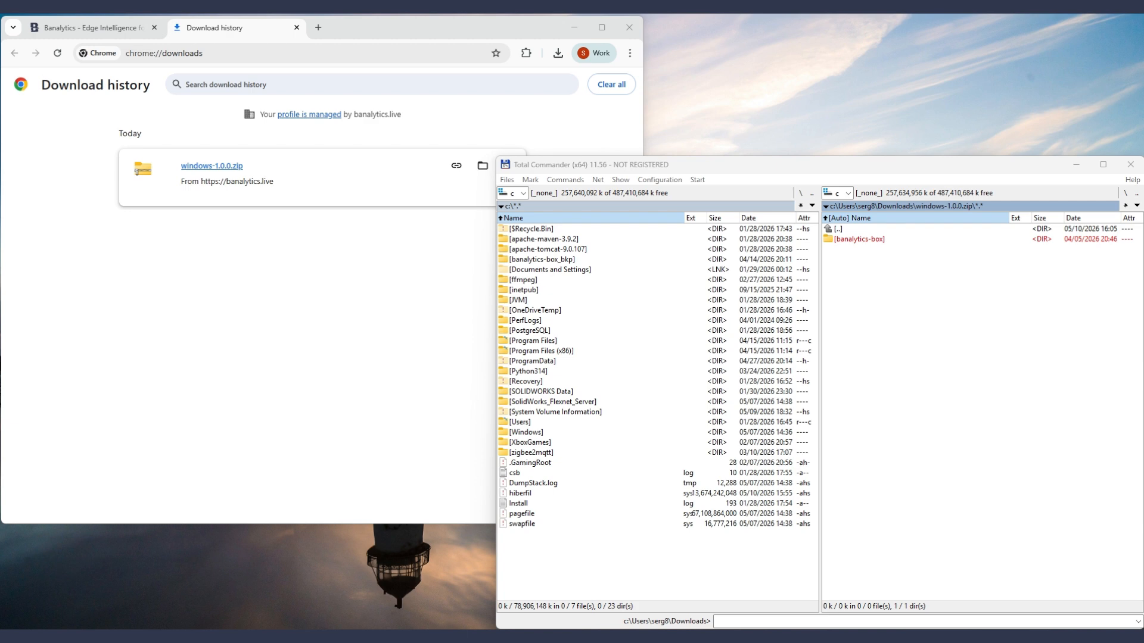
Step: Switch to Total Commander and extract the banalytics-box folder from windows-1.0.0.zip to the root of drive C with administrator rights
key("alt+Tab")
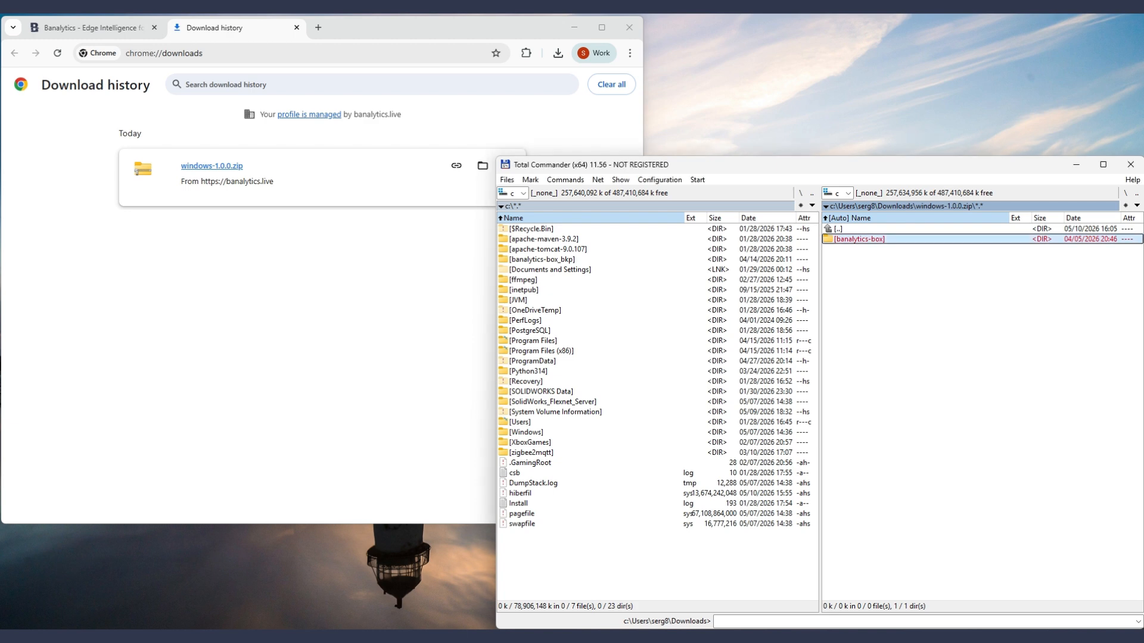
key("F5")
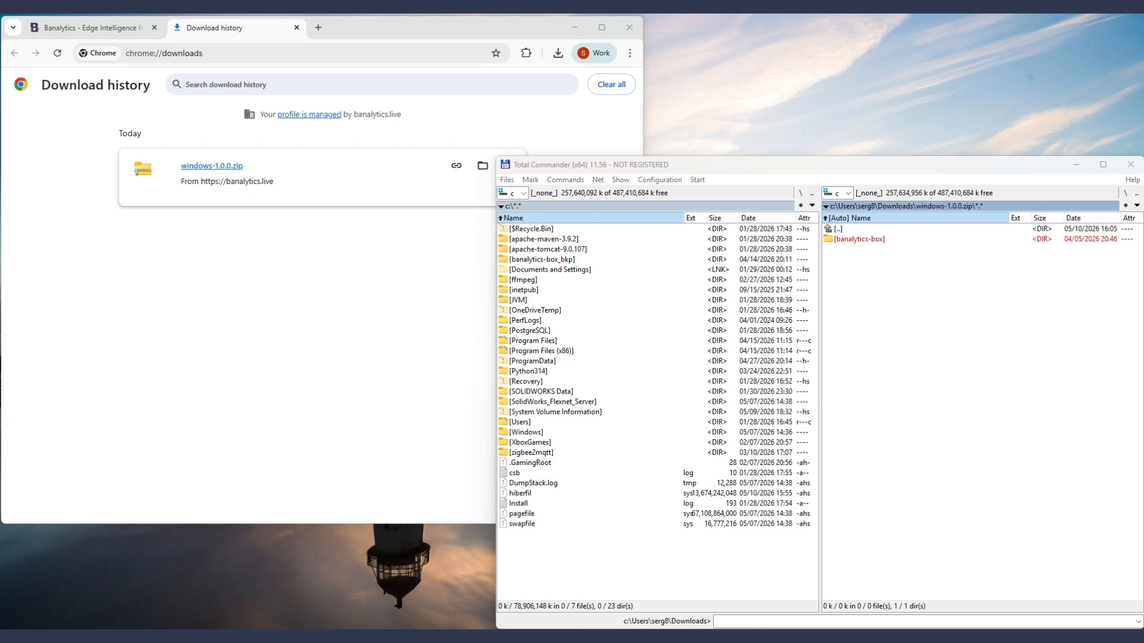
left_click(573, 261)
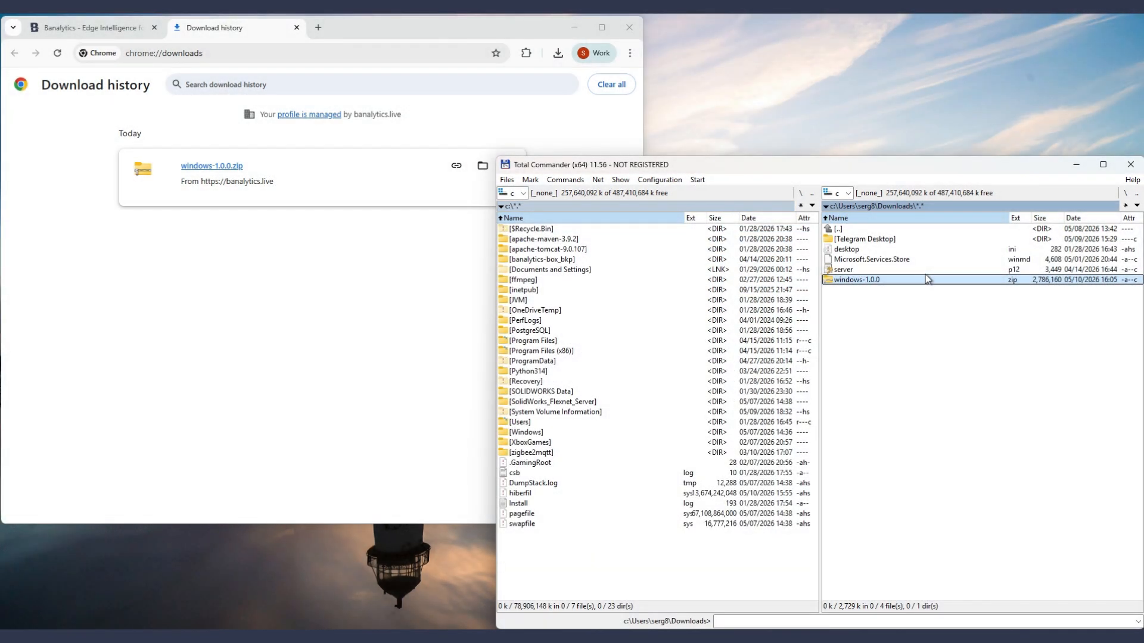
double_click(927, 279)
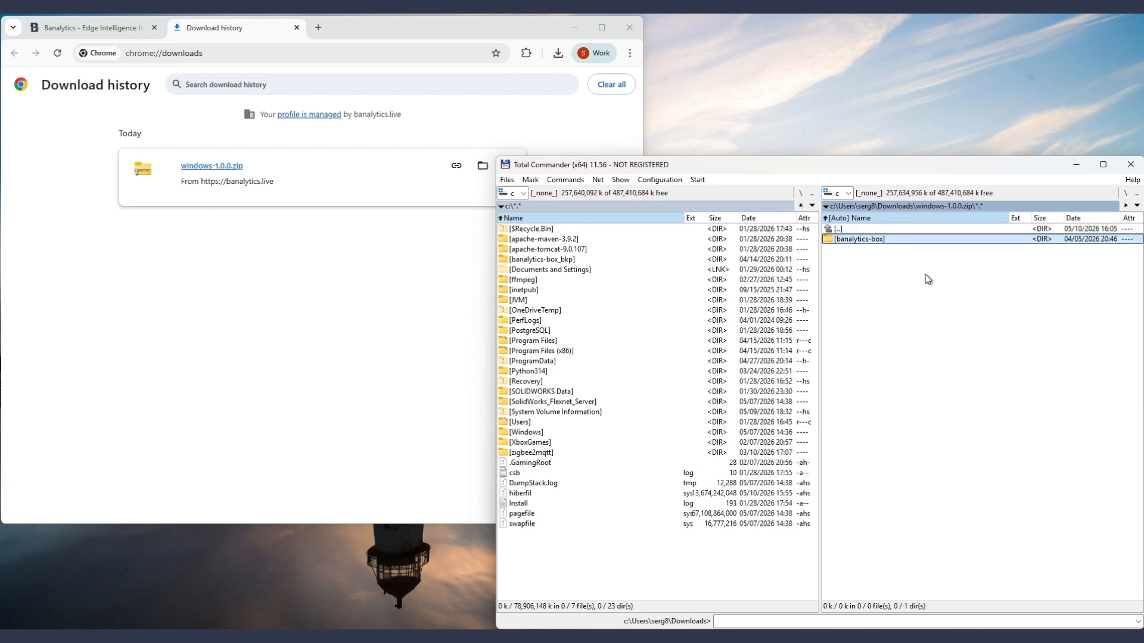
key("F5")
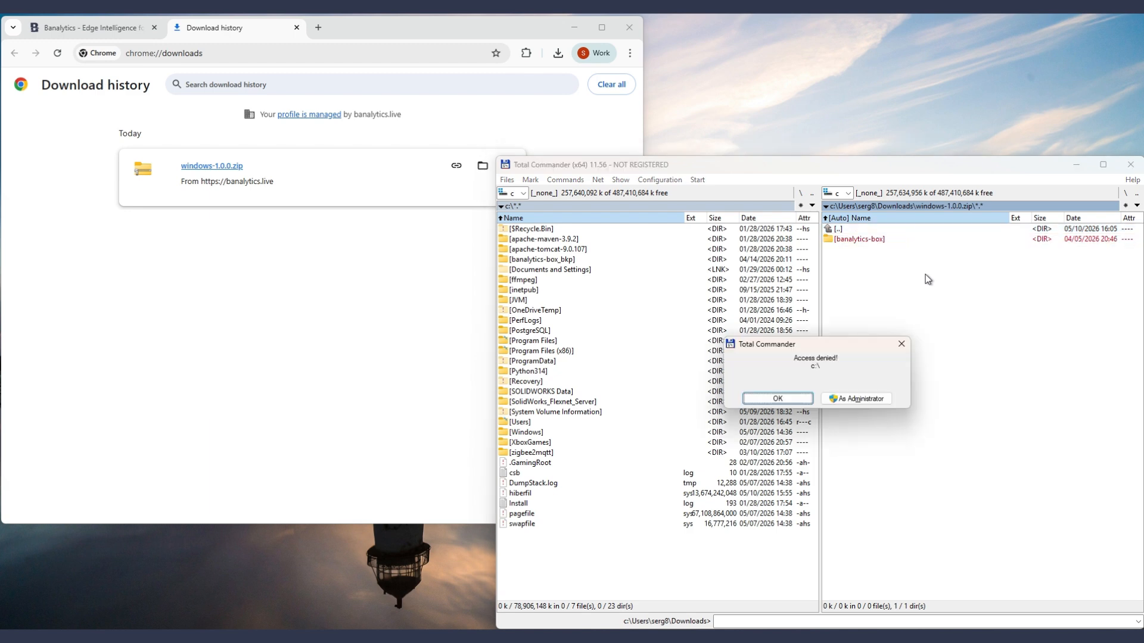
left_click(852, 403)
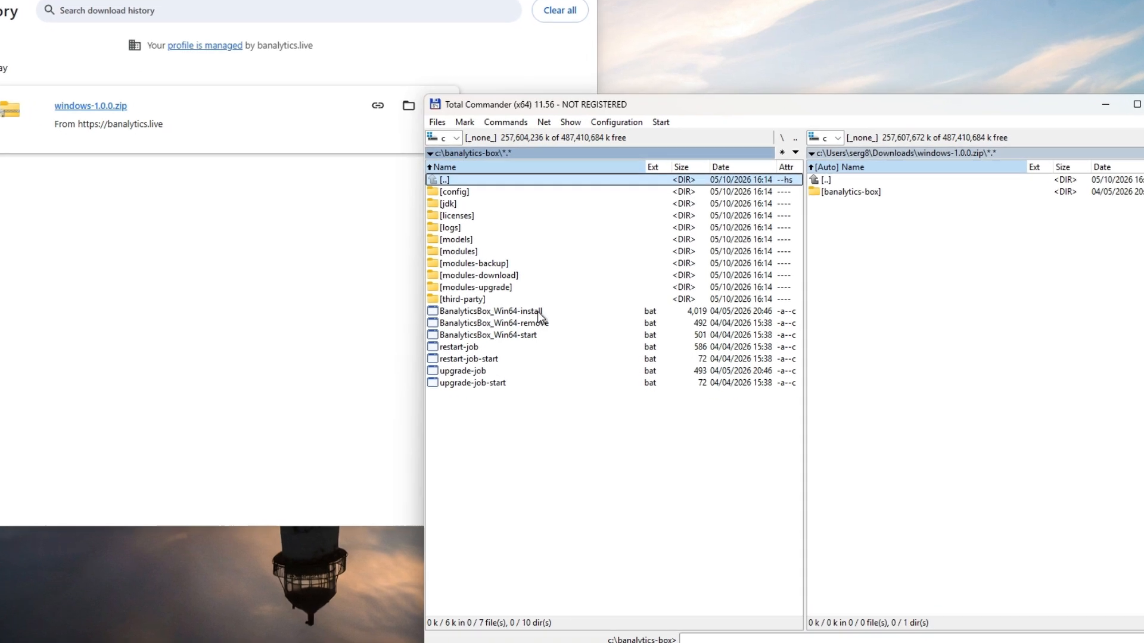
Step: Run BanalyticsBox_Win64-install.bat from the c:\banalytics-box folder as administrator
left_click(537, 311)
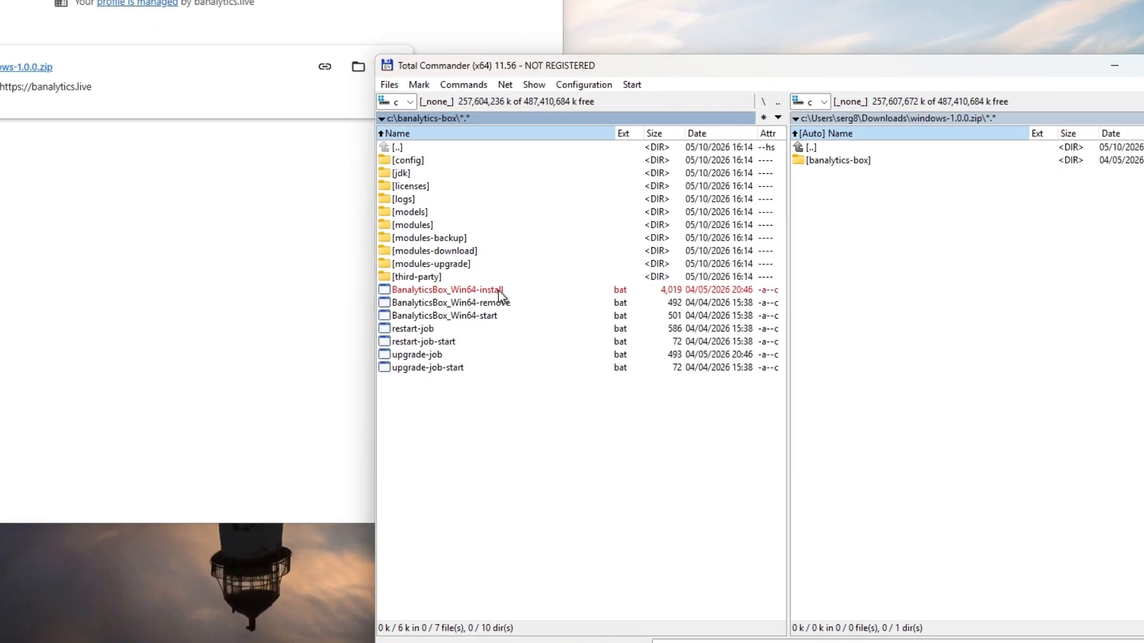
right_click(498, 291)
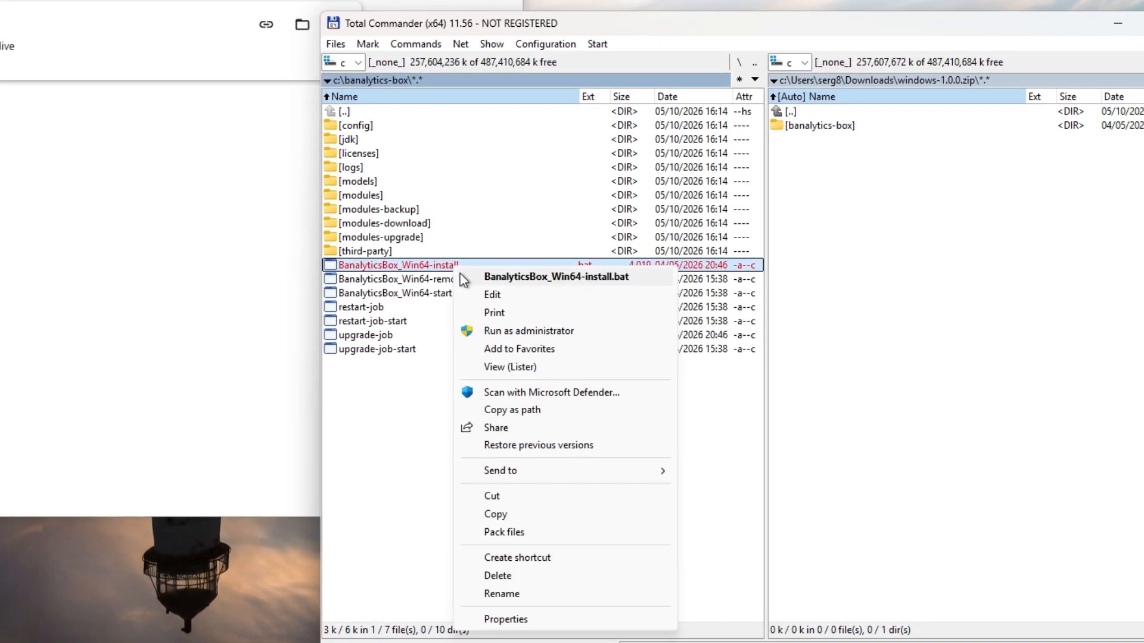
left_click(516, 331)
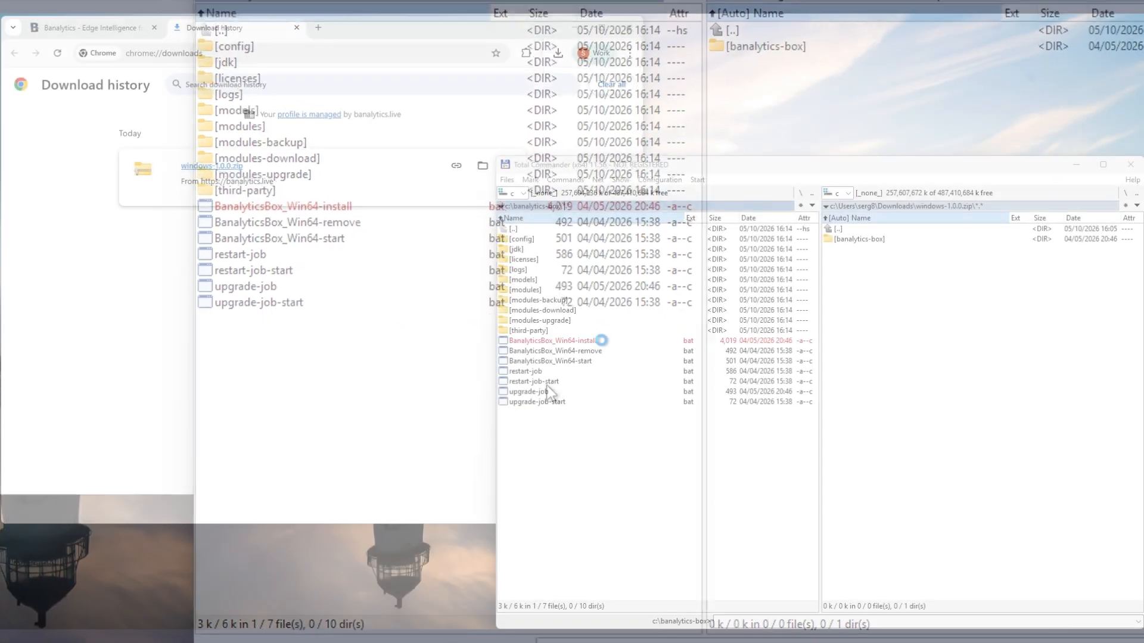
left_click(610, 341)
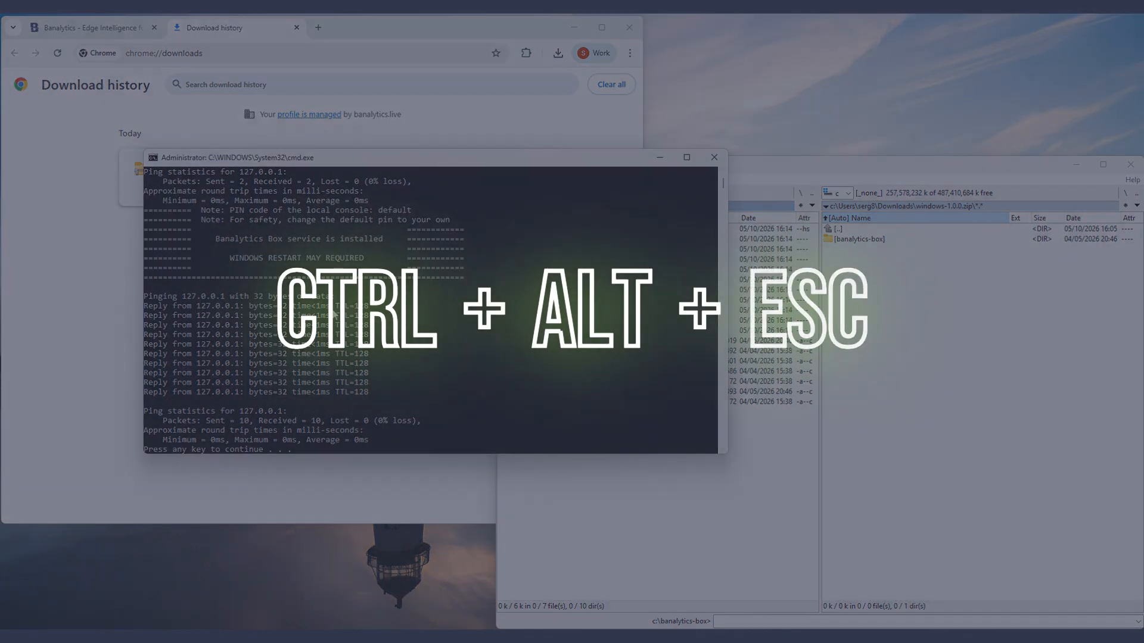
Step: Check the status of the BanalyticsBox service in Task Manager, and close Task Manager
key("ctrl+alt+Escape")
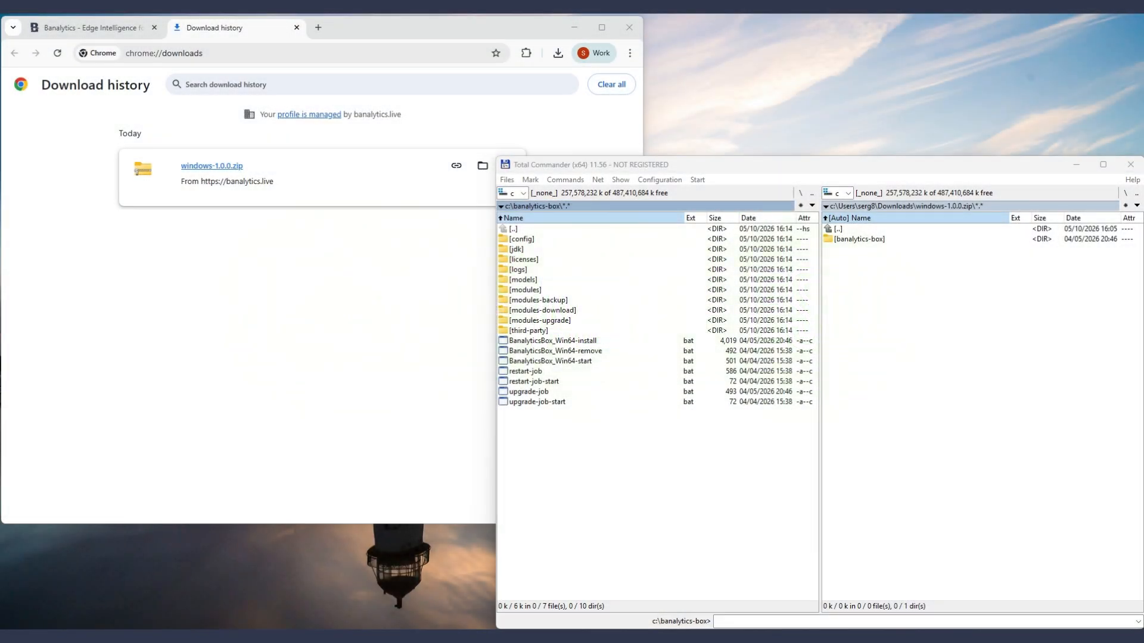
left_click(264, 274)
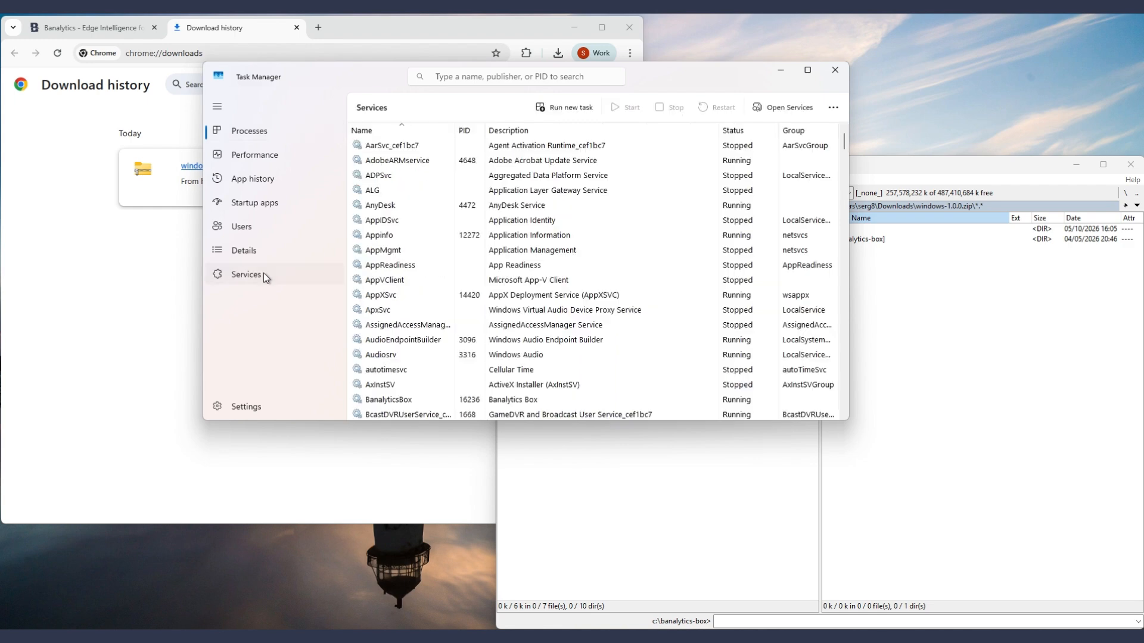
left_click(385, 400)
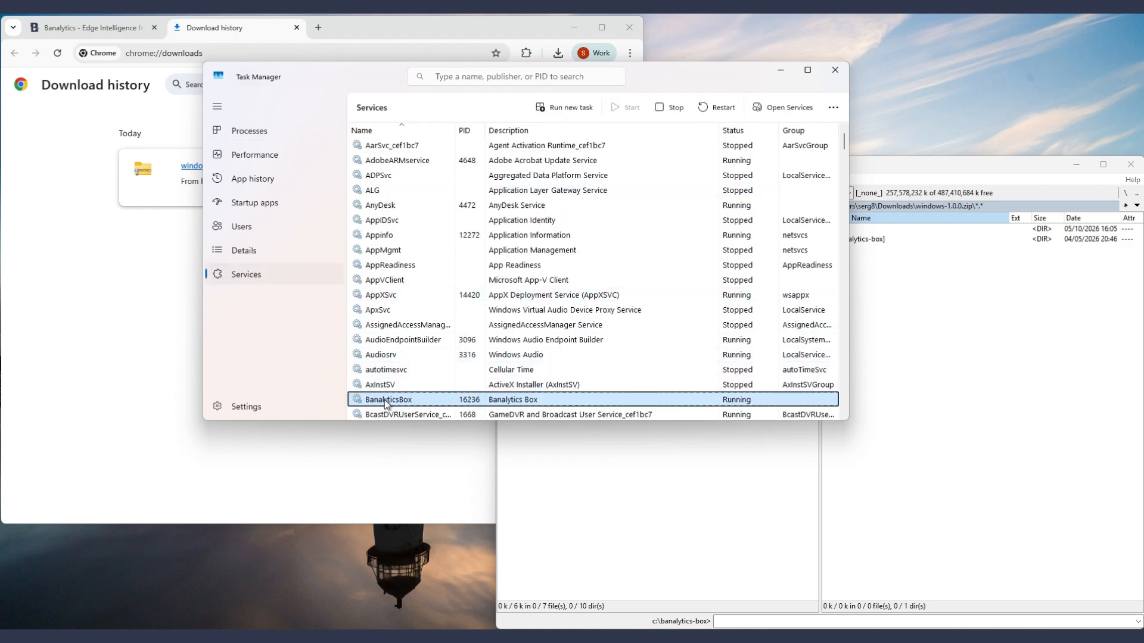
left_click(835, 69)
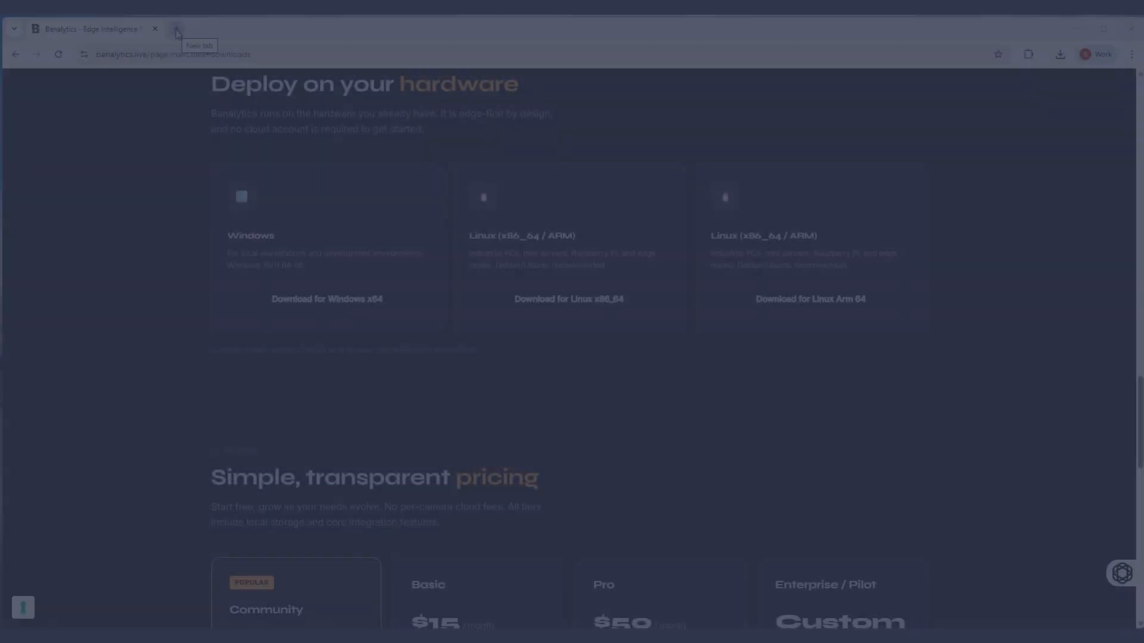
left_click(177, 30)
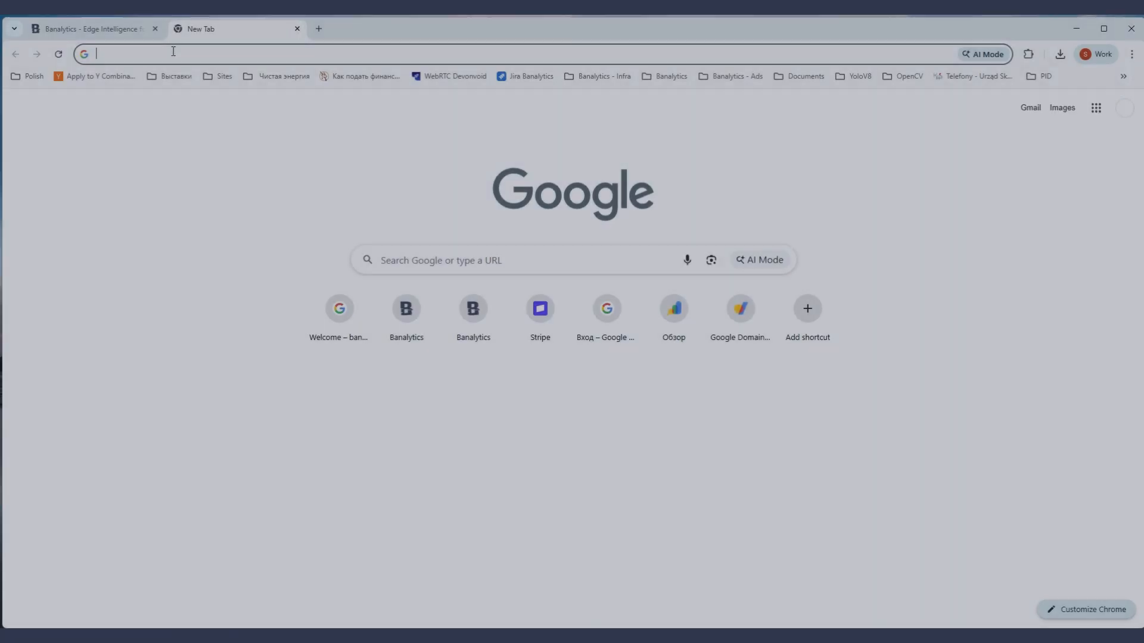
type("http://localhost:8080/")
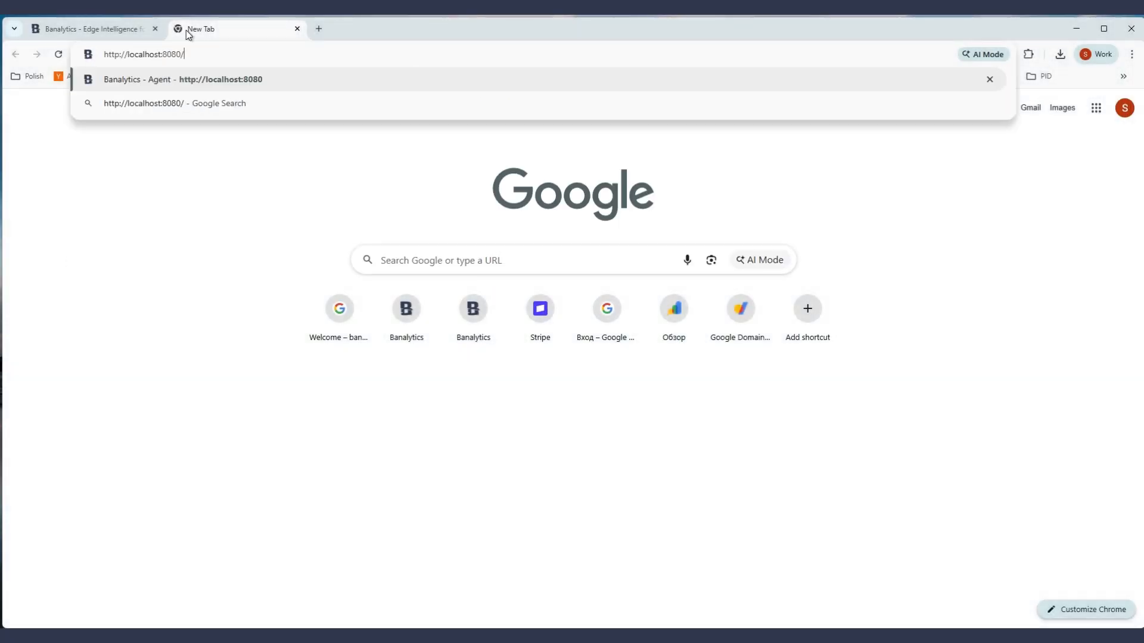
key("Return")
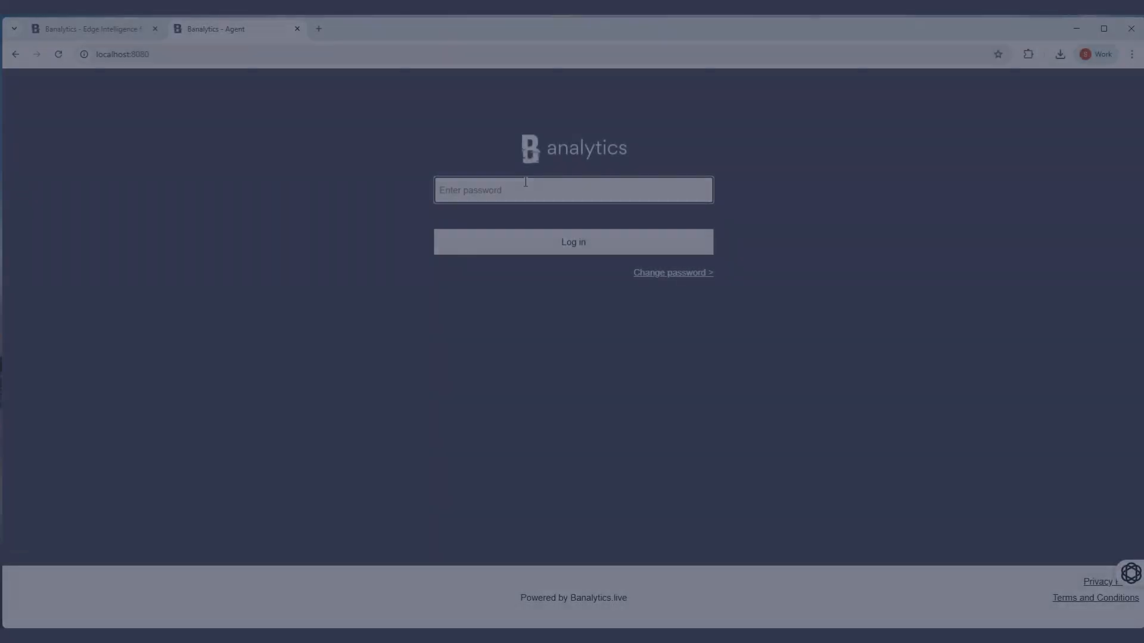
Step: Log in to the local Banalytics agent with its password
type("•••••")
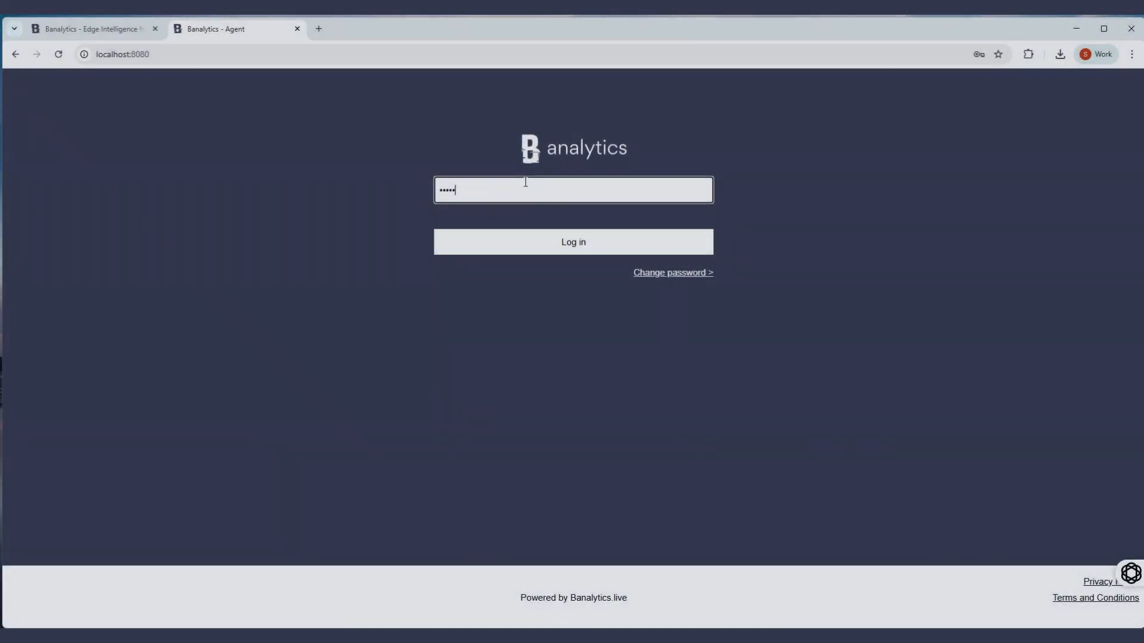
type("••")
key("Return")
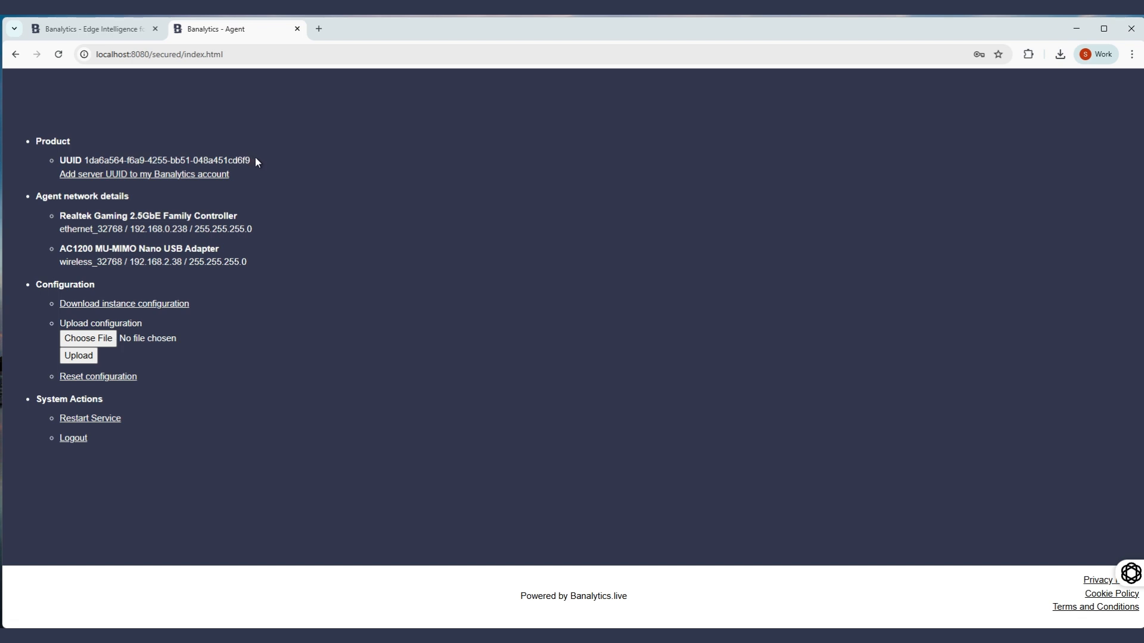
Step: Copy the server's UUID from the agent page and register it as a new server in the Banalytics Administration Console
left_click_drag(255, 159, 135, 159)
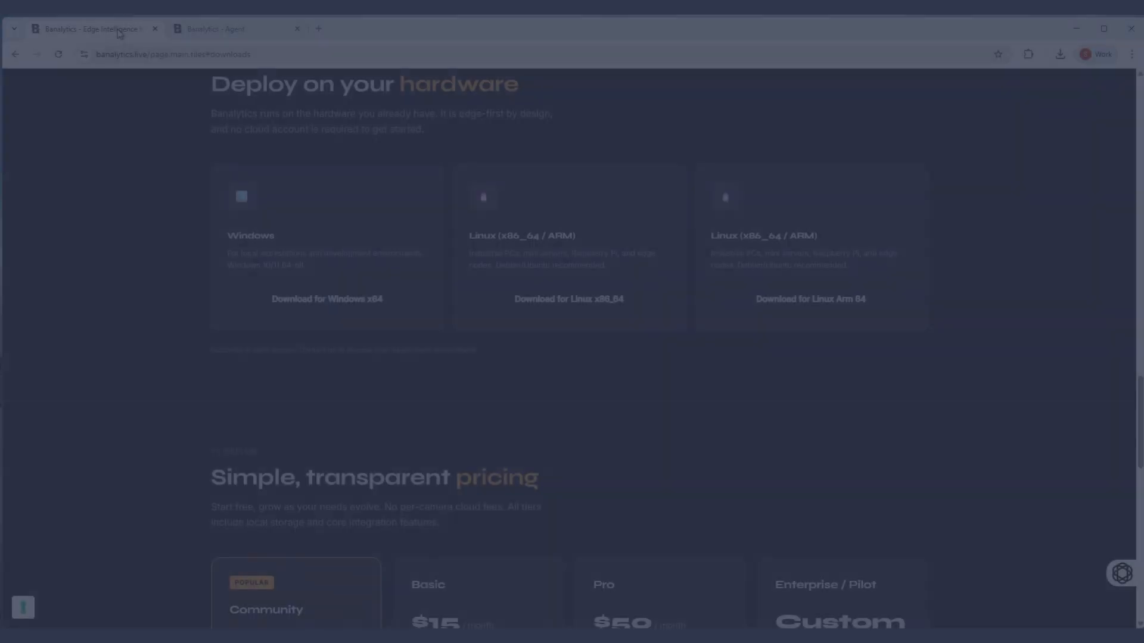
scroll(1069, 203, "up", 9)
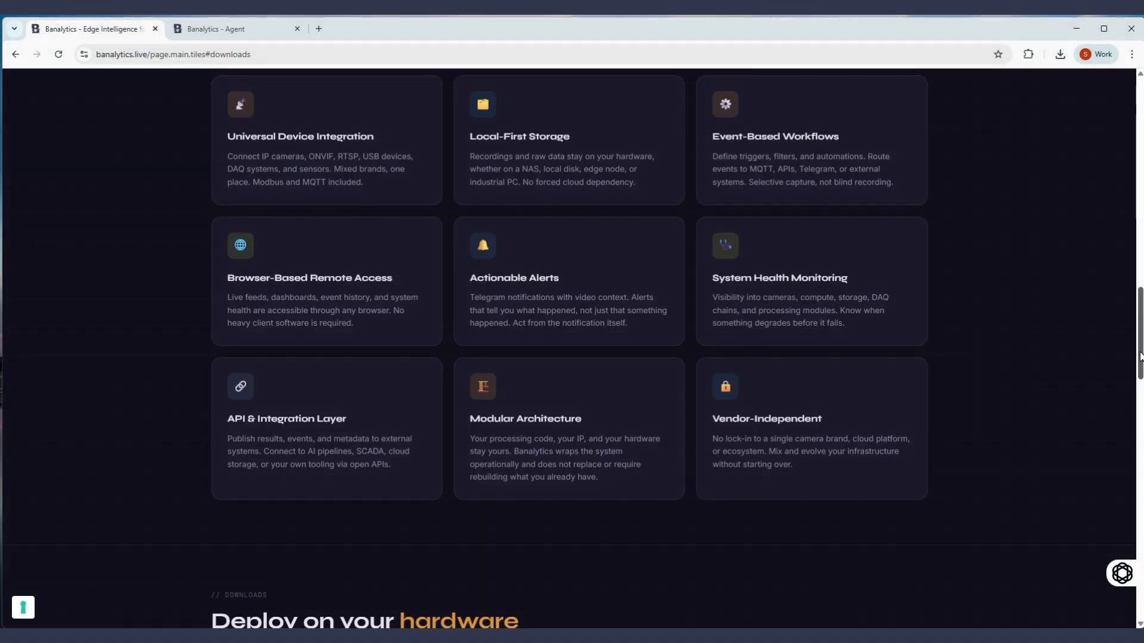
scroll(1070, 179, "up", 15)
left_click(1109, 89)
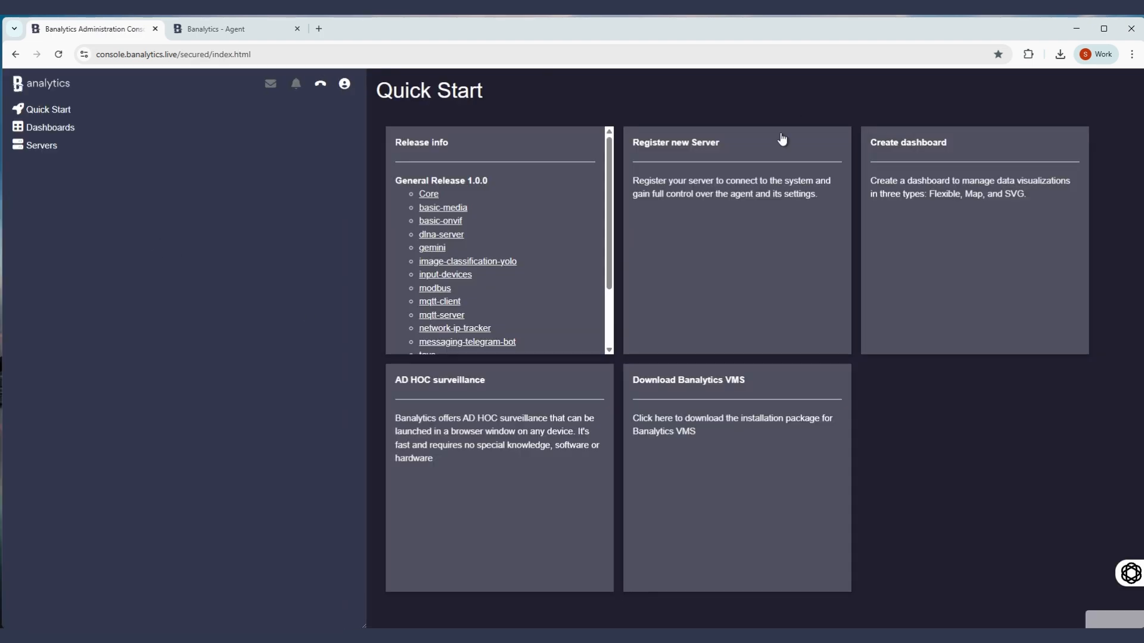
left_click(697, 190)
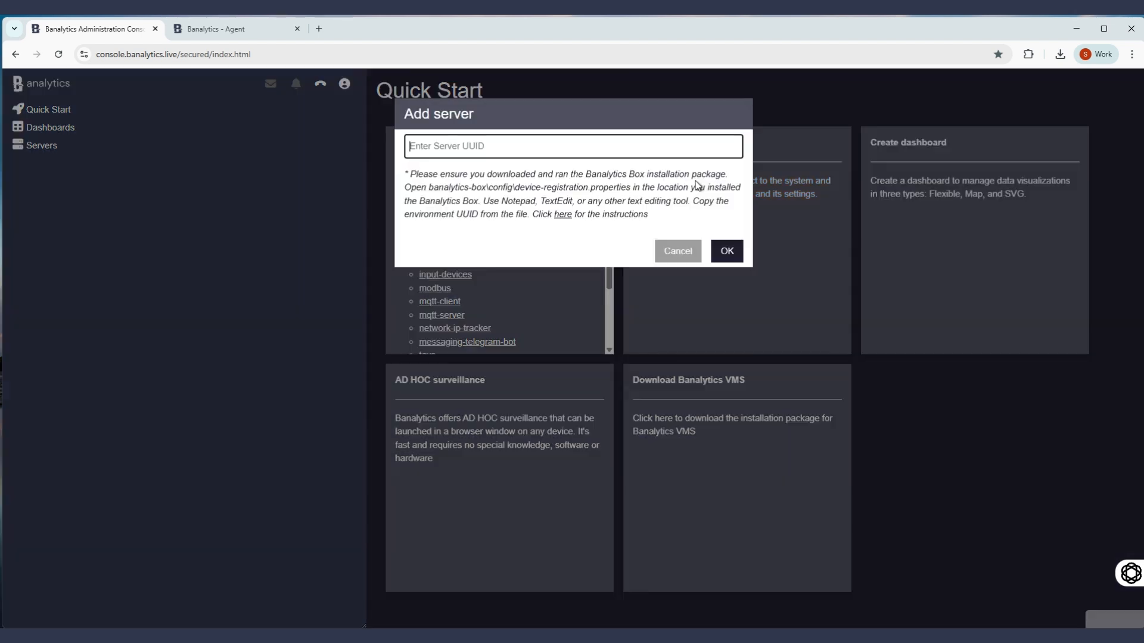
type("1da6a564-f6a9-4255-bb51-048a451cd6f9")
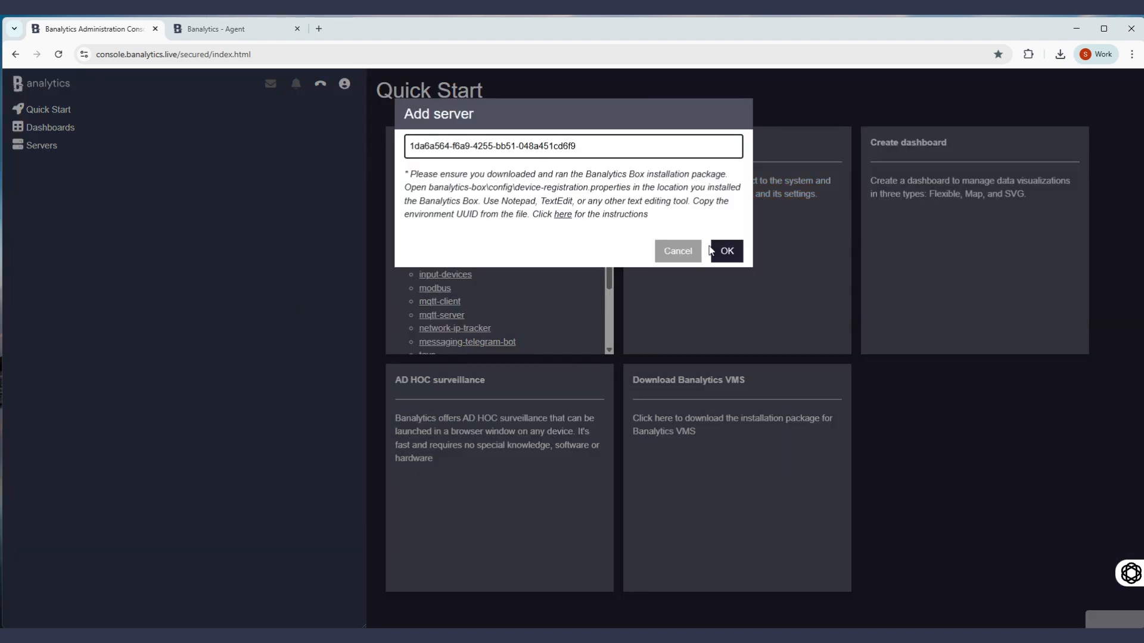
left_click(727, 252)
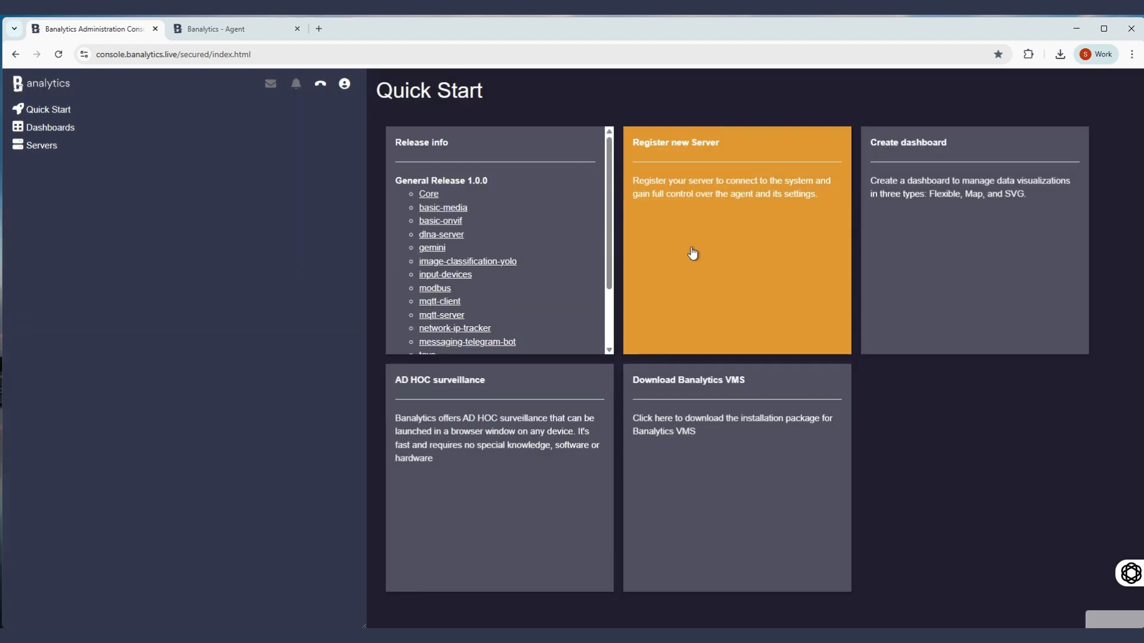
Step: Expand the newly registered server under Servers and connect to it by entering its access code
left_click(43, 147)
left_click(140, 164)
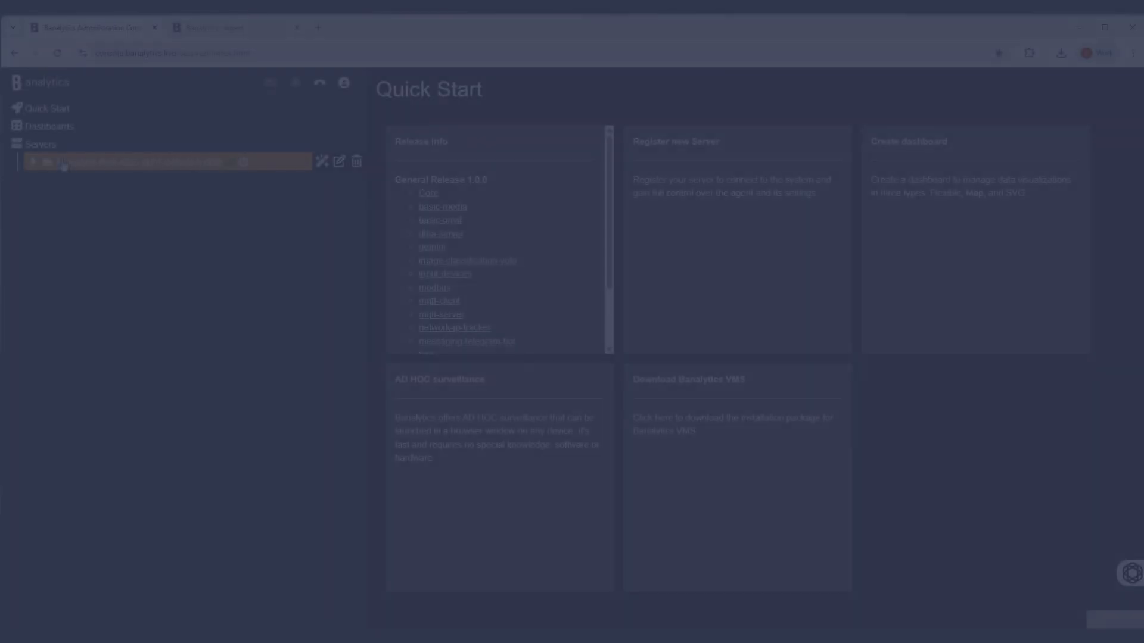
left_click(77, 164)
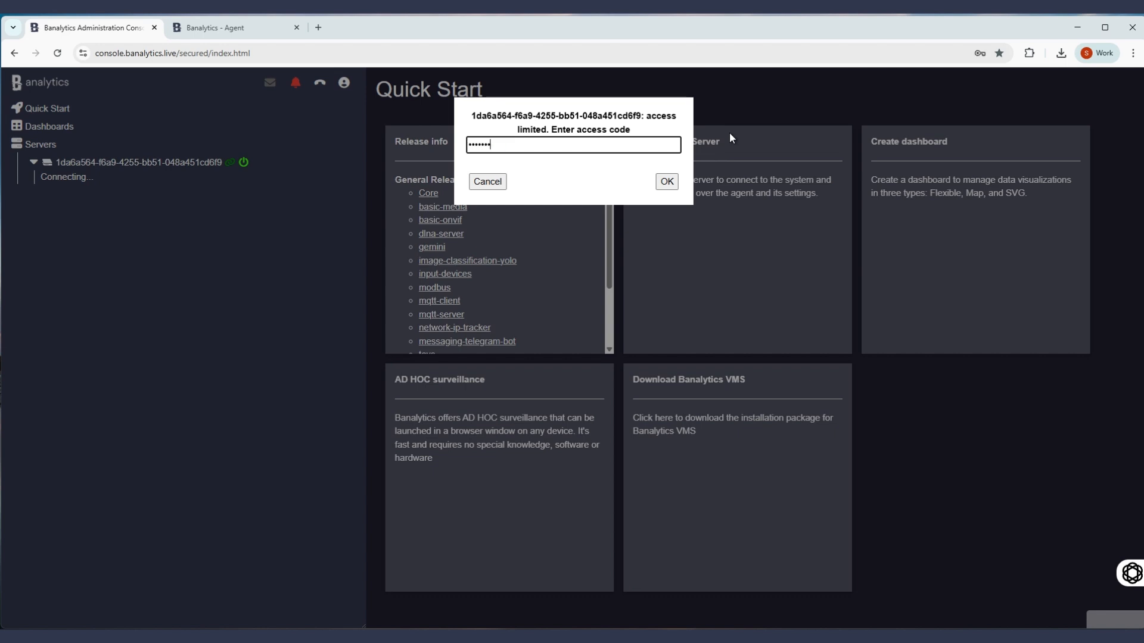
key("Return")
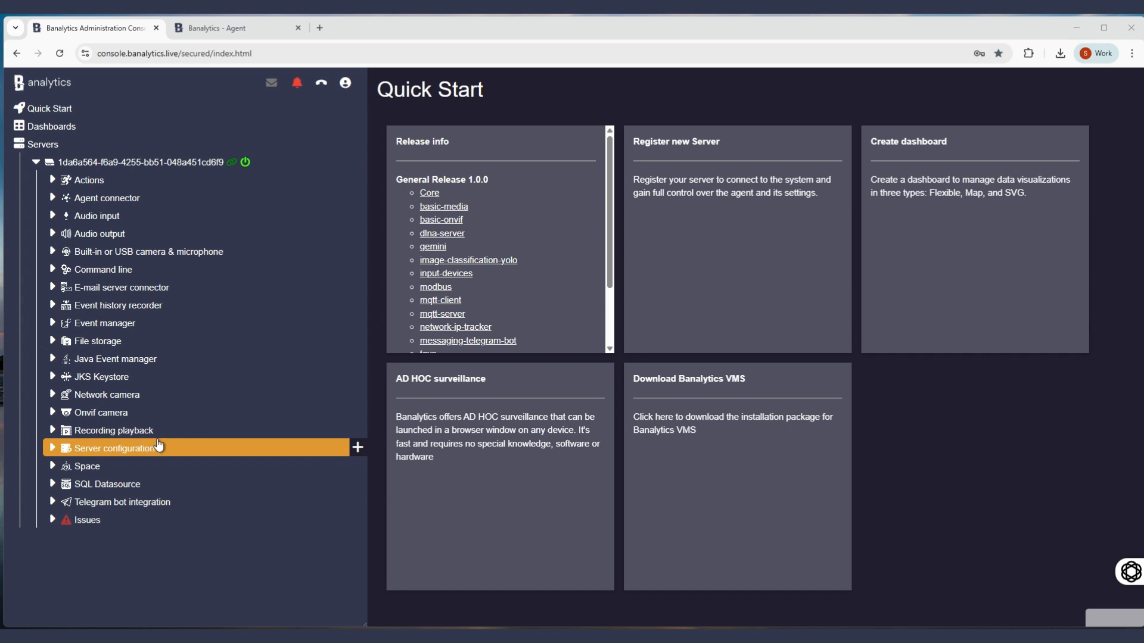
Step: Open the Portal software upgrade center within the server's Server configuration
left_click(132, 456)
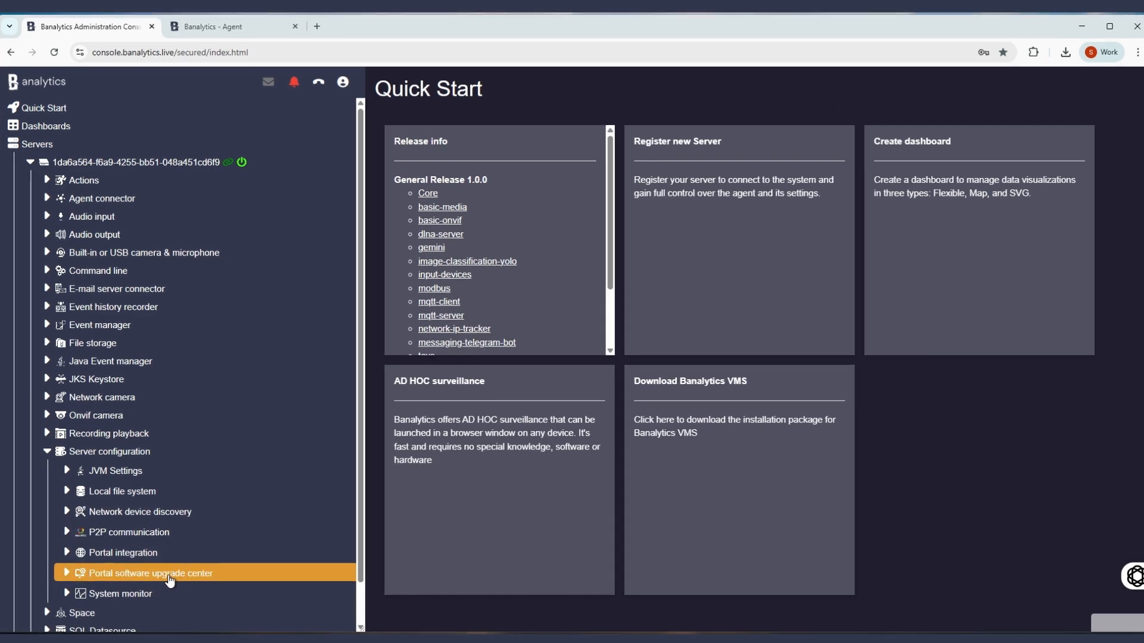
left_click(173, 574)
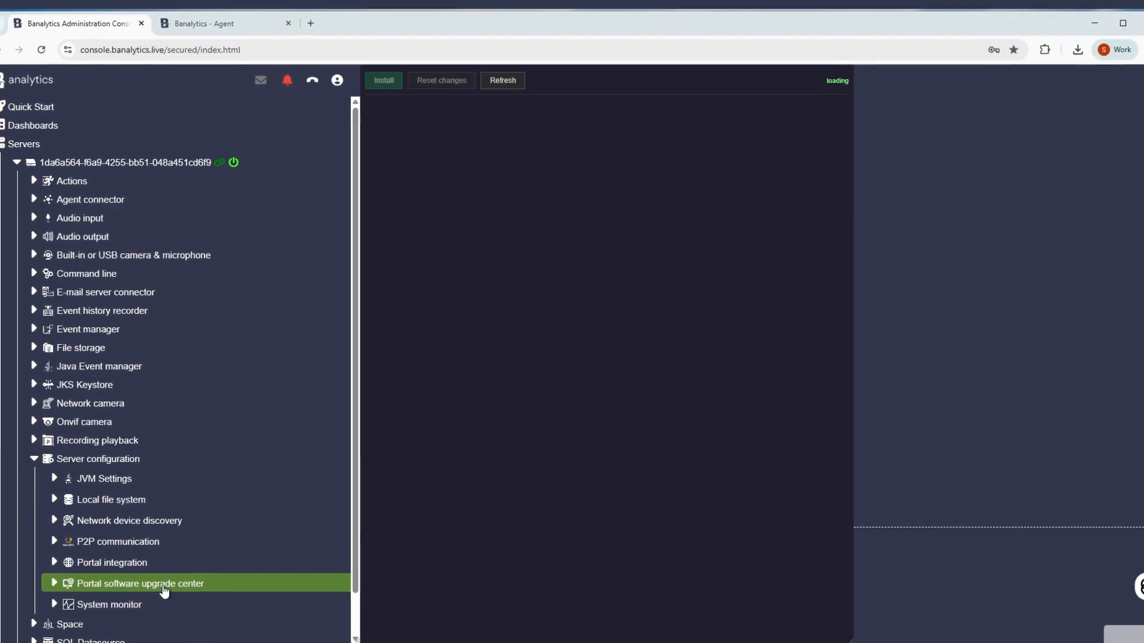